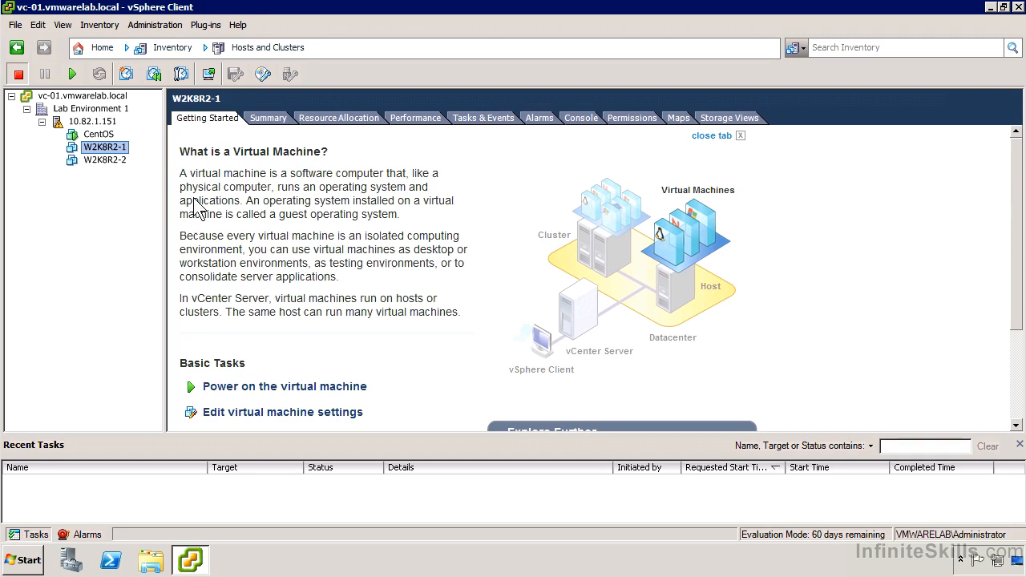
- Convert the virtual machine W2K8R2-1 to a template
right_click(118, 148)
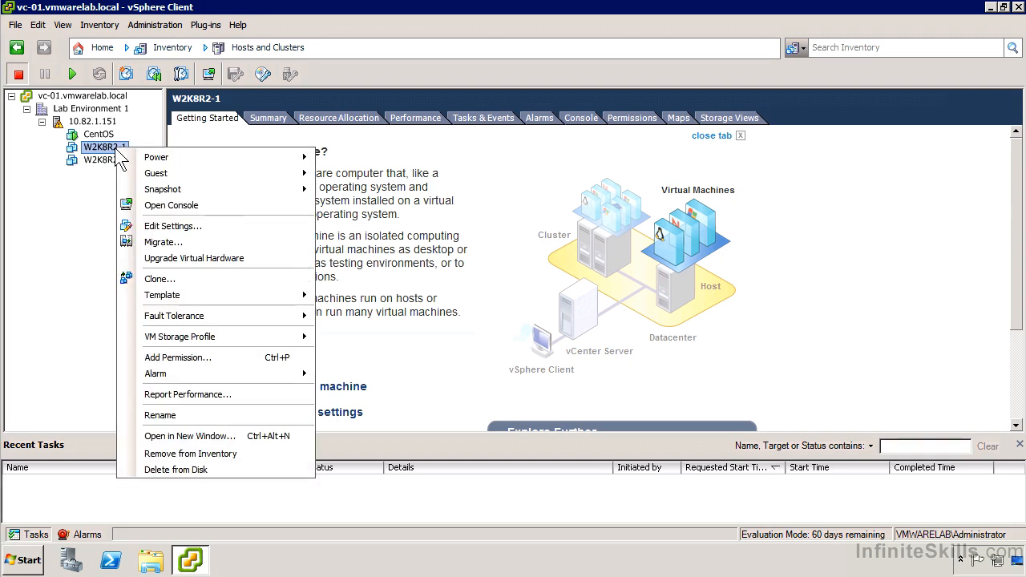
mouse_move(233, 298)
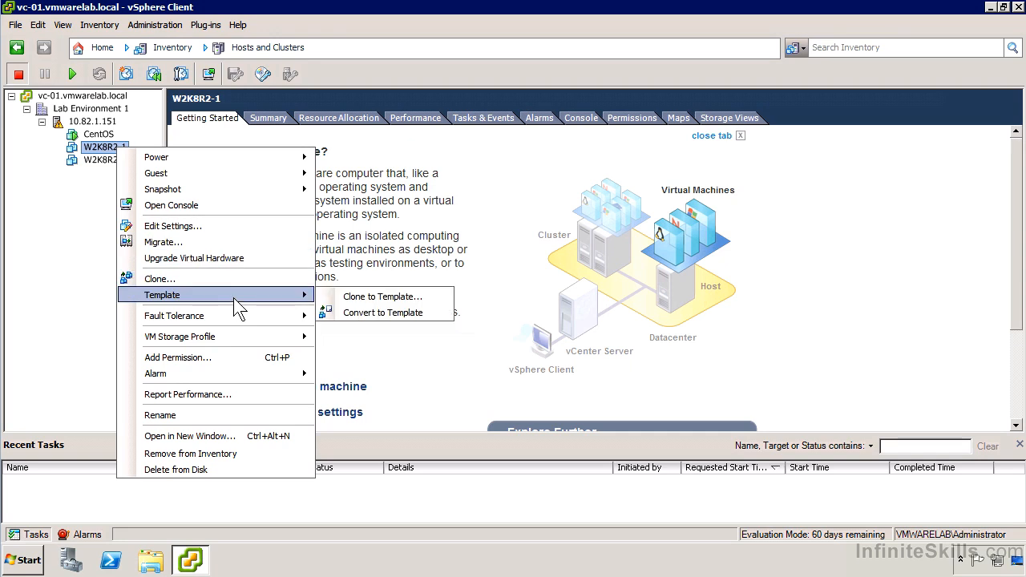
click(347, 313)
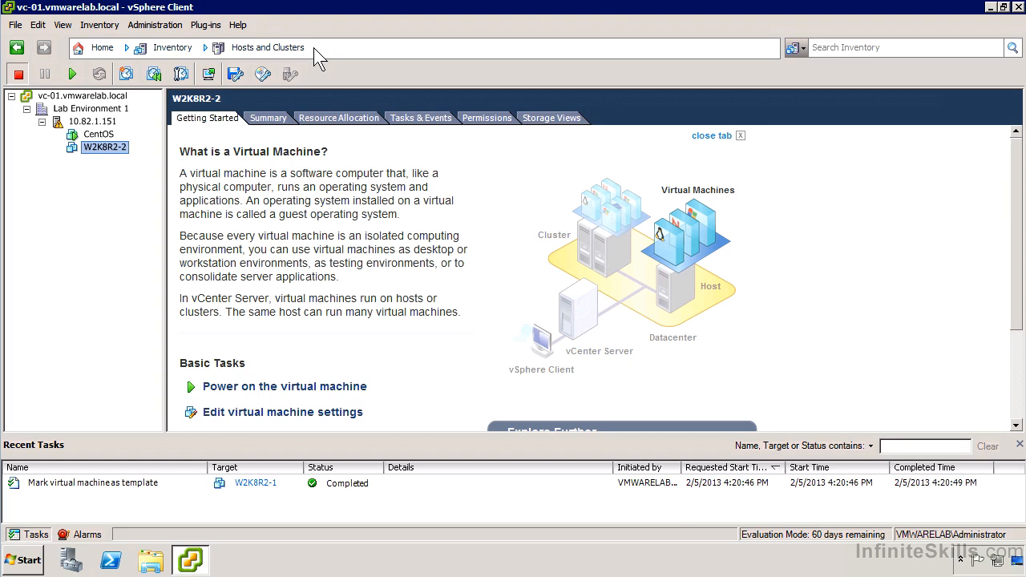
- Switch to the VMs and Templates inventory and expand vc-01.vmwarelab.local down to the contents of Lab Environment 1
click(174, 50)
mouse_move(181, 68)
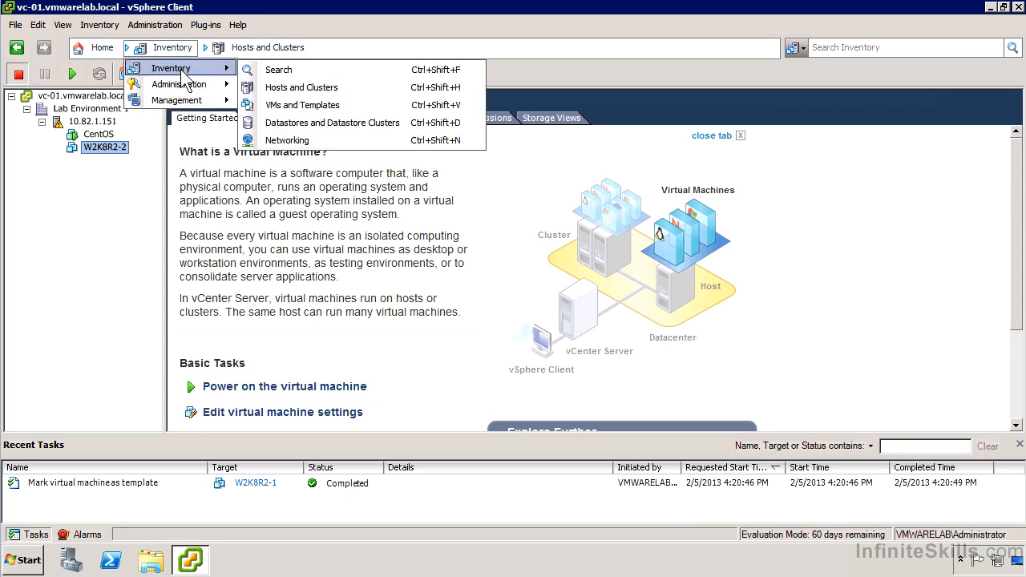
click(343, 108)
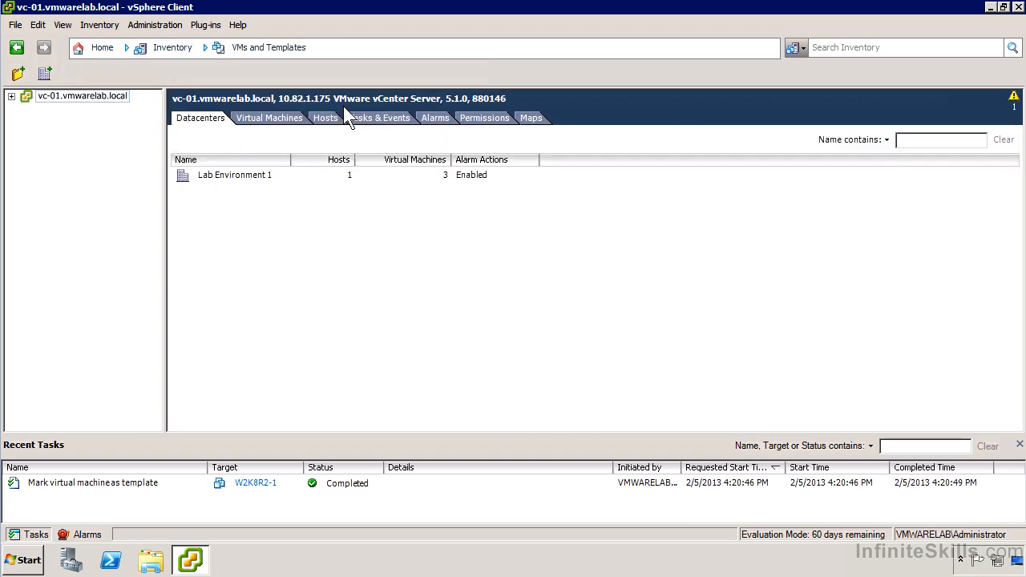
click(11, 95)
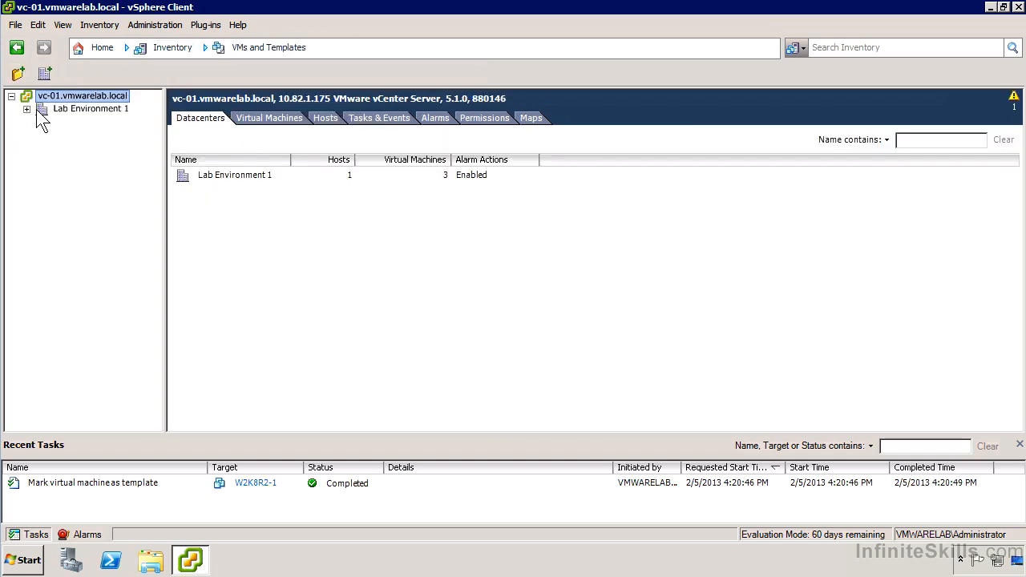
click(40, 109)
click(27, 109)
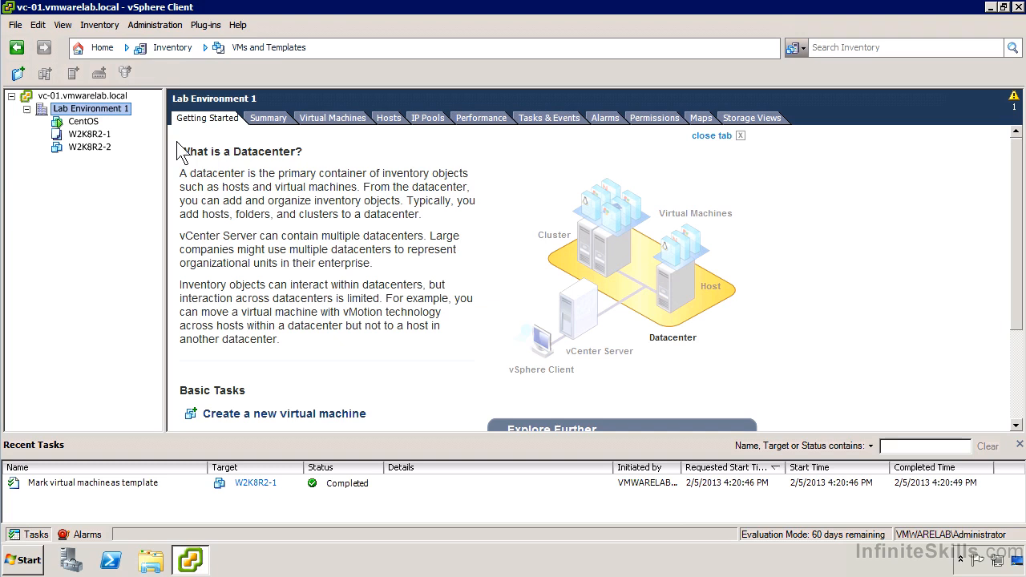
- Start deploying a virtual machine from the W2K8R2-1 template, named W2K8R2-3, in Lab Environment 1 on host 10.82.1.151
right_click(105, 136)
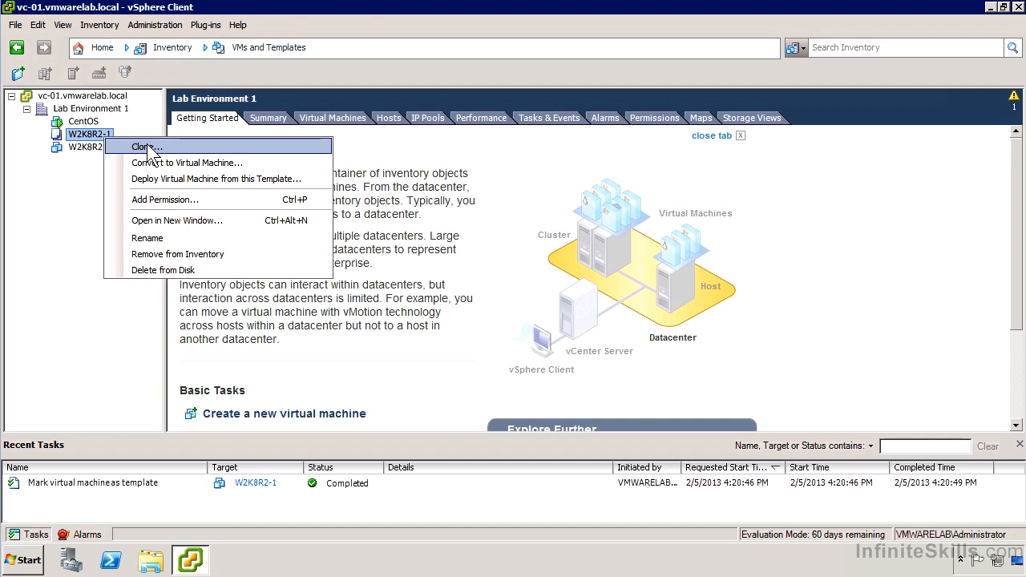
click(212, 179)
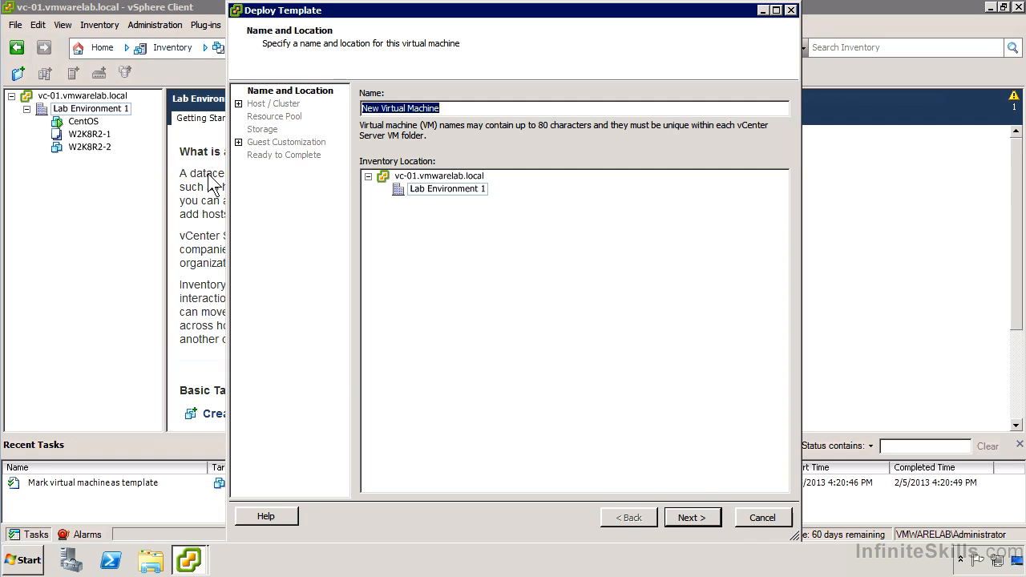
text(W2K8R2-3)
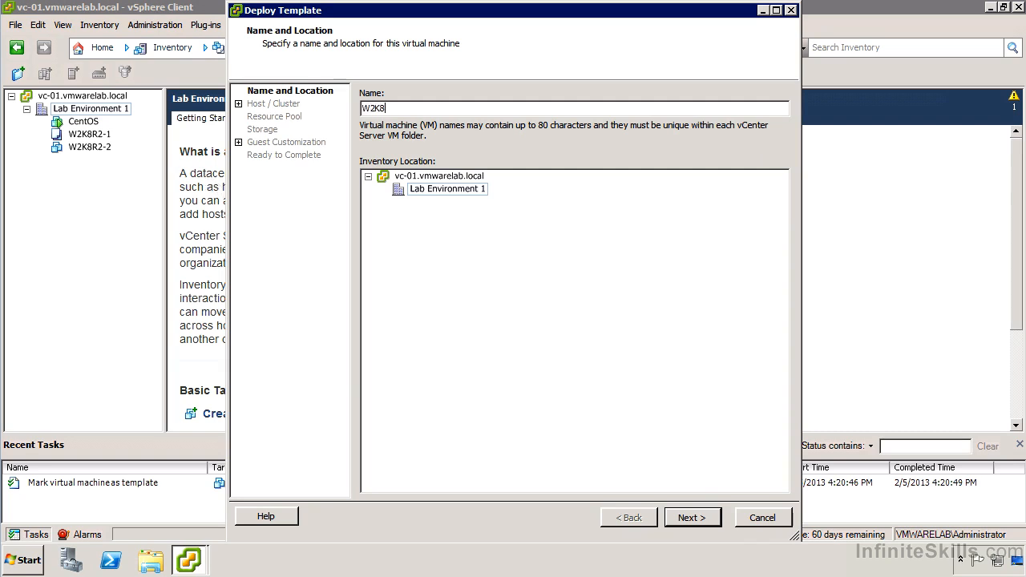
click(471, 187)
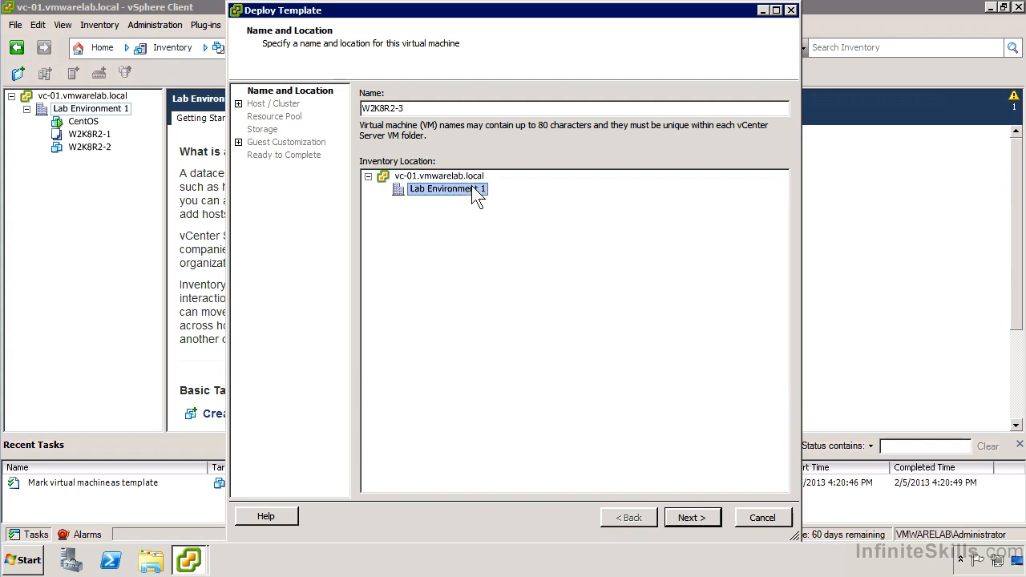
click(706, 525)
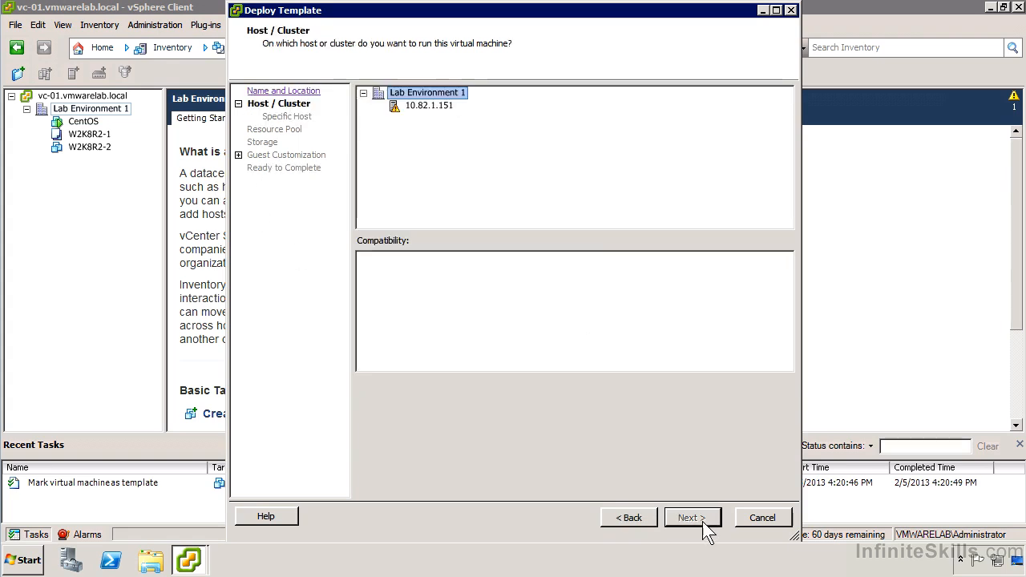
click(439, 107)
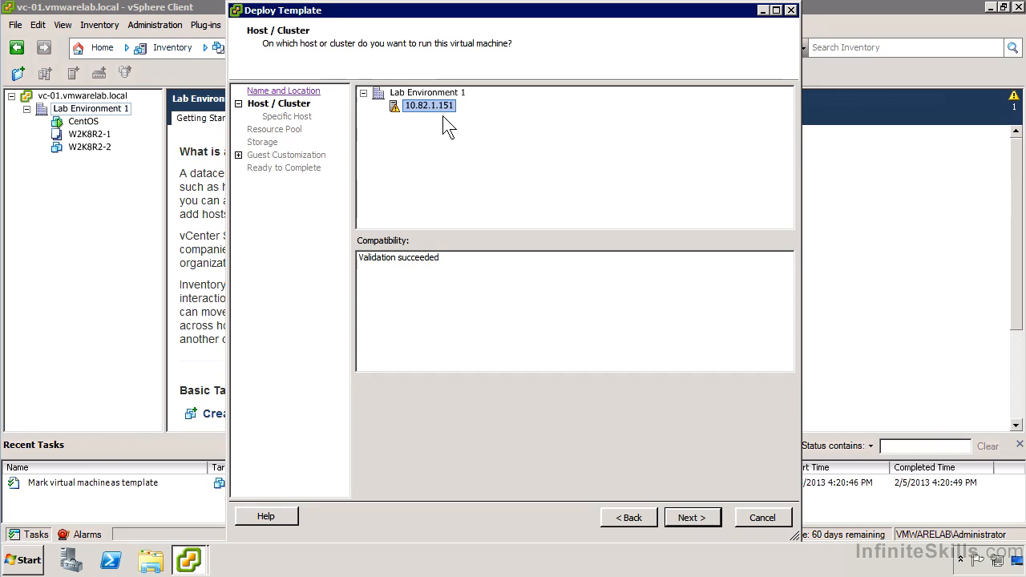
click(701, 520)
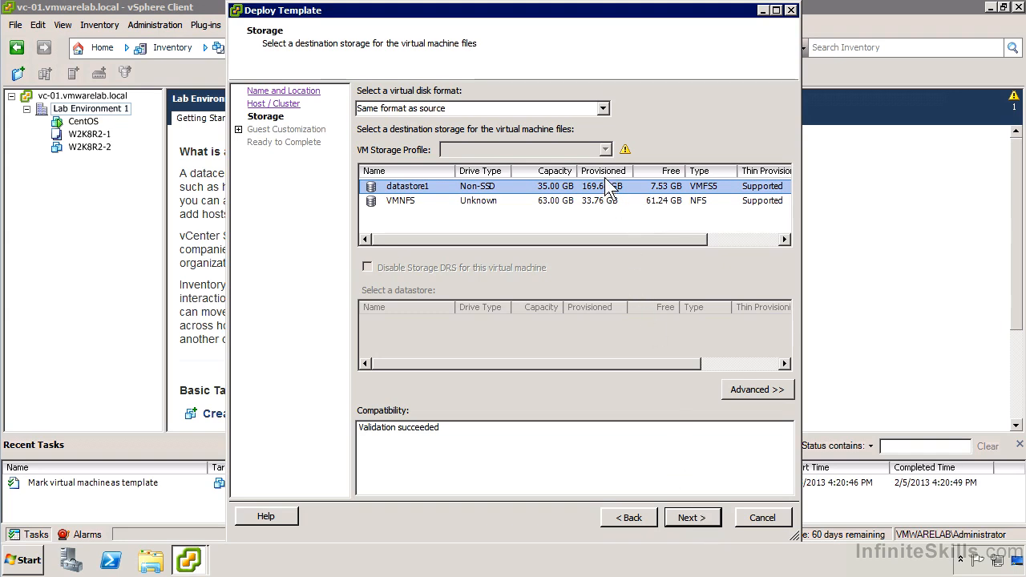
- Choose the Thin Provision disk format and the VMNFS datastore, and switch to the advanced per-file storage settings
click(471, 107)
click(603, 109)
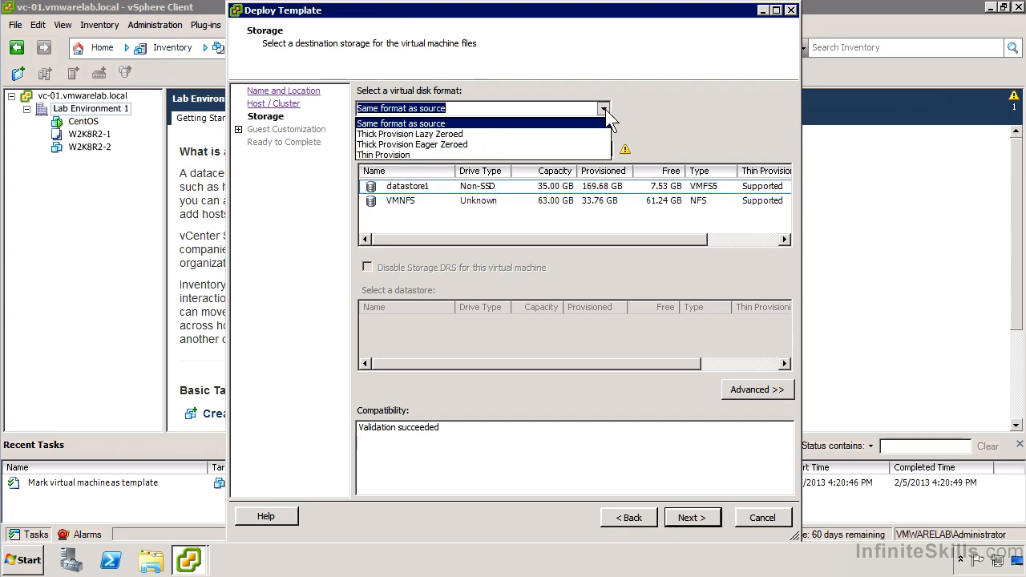
click(519, 155)
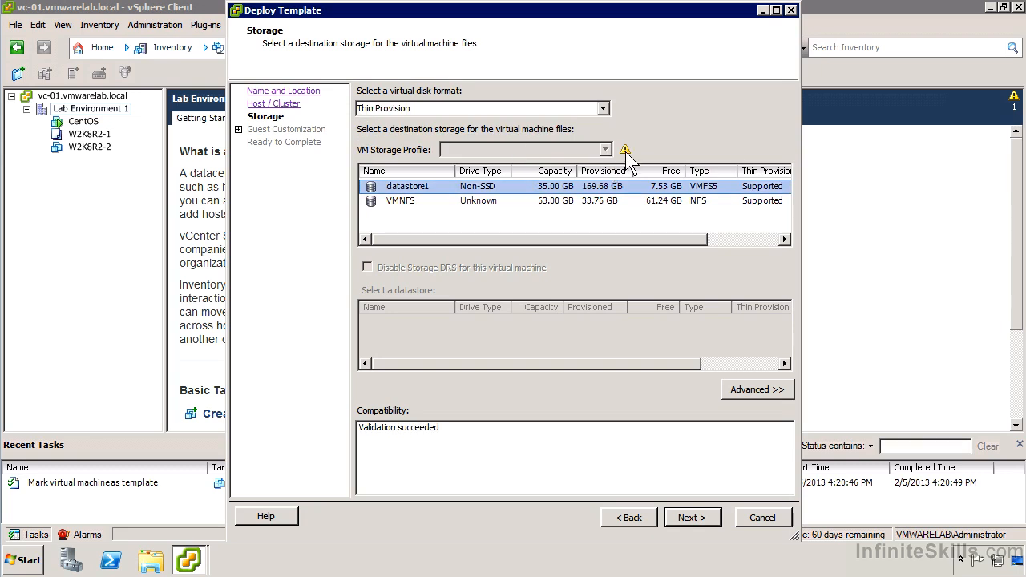
mouse_move(623, 149)
click(478, 210)
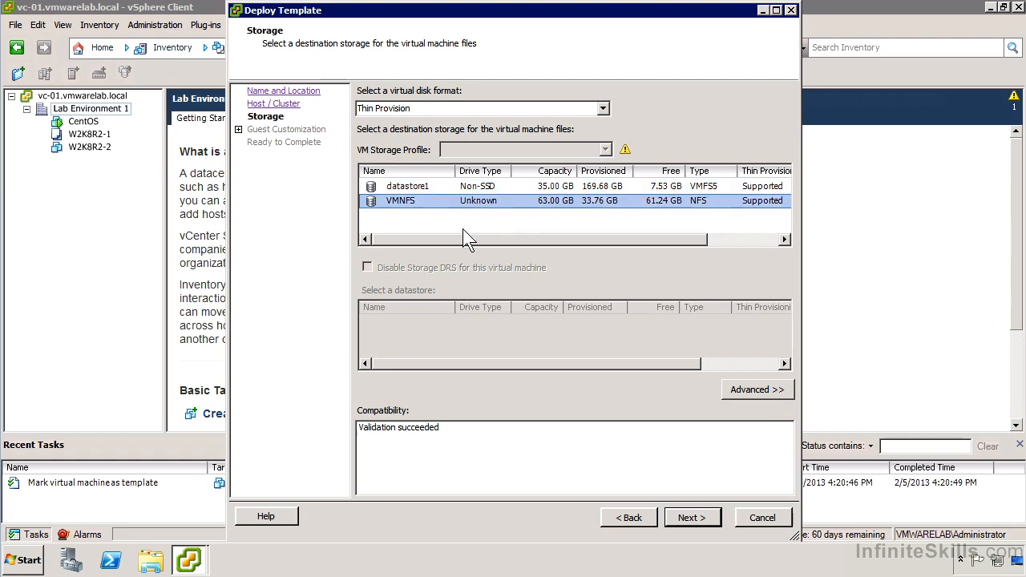
click(752, 389)
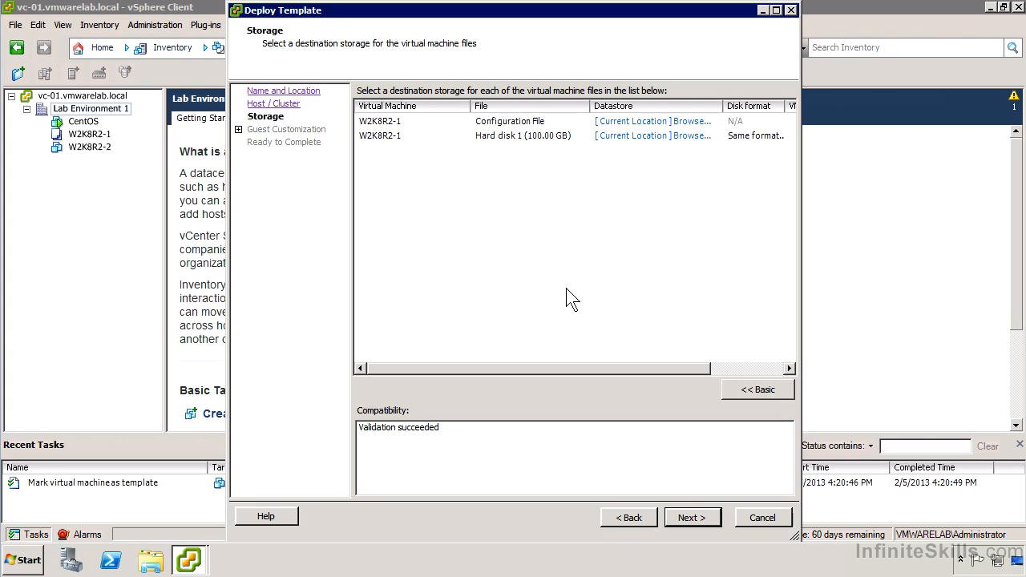
- Accept the storage settings, enable power-on after creation, and start guest customization with the Customization Wizard
click(690, 518)
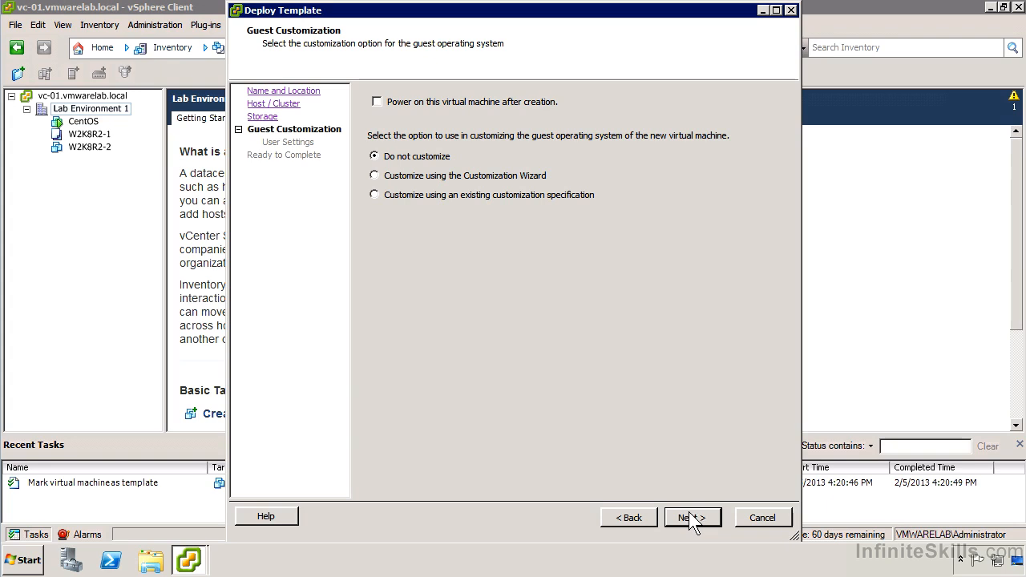
click(555, 104)
click(517, 176)
click(675, 517)
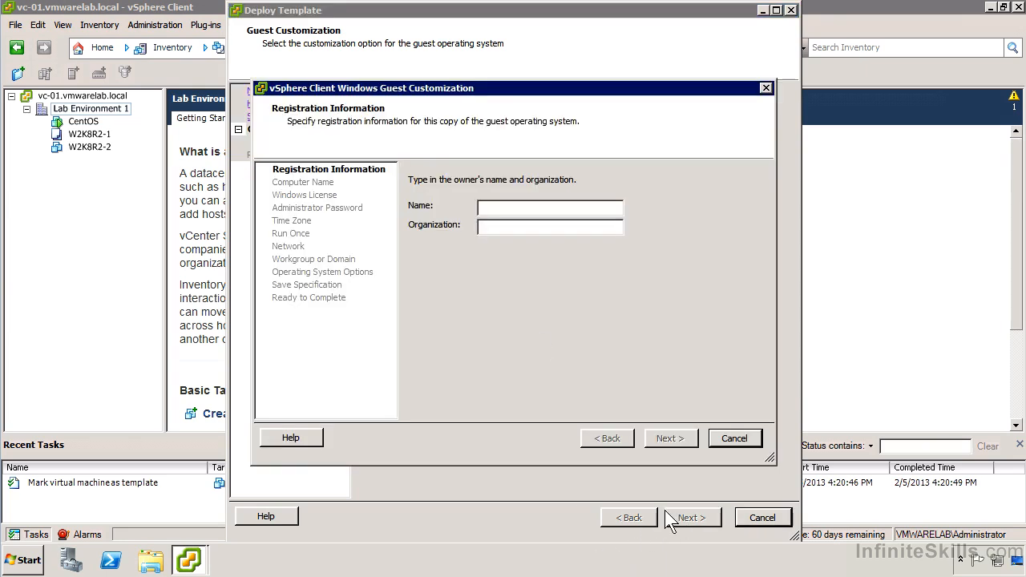
- Enter the owner's full name and the organization InfiniteSkills as the guest's registration information
click(517, 205)
key(Tab)
text(InfiniteSkills)
click(674, 441)
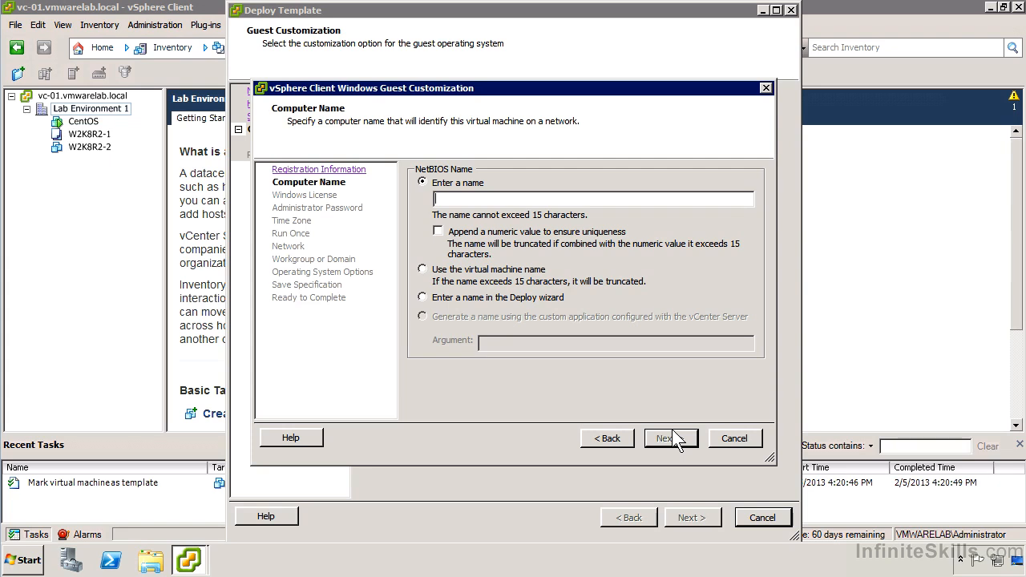
- Use the virtual machine name as the computer name and accept the default Windows license settings without a product key
click(542, 273)
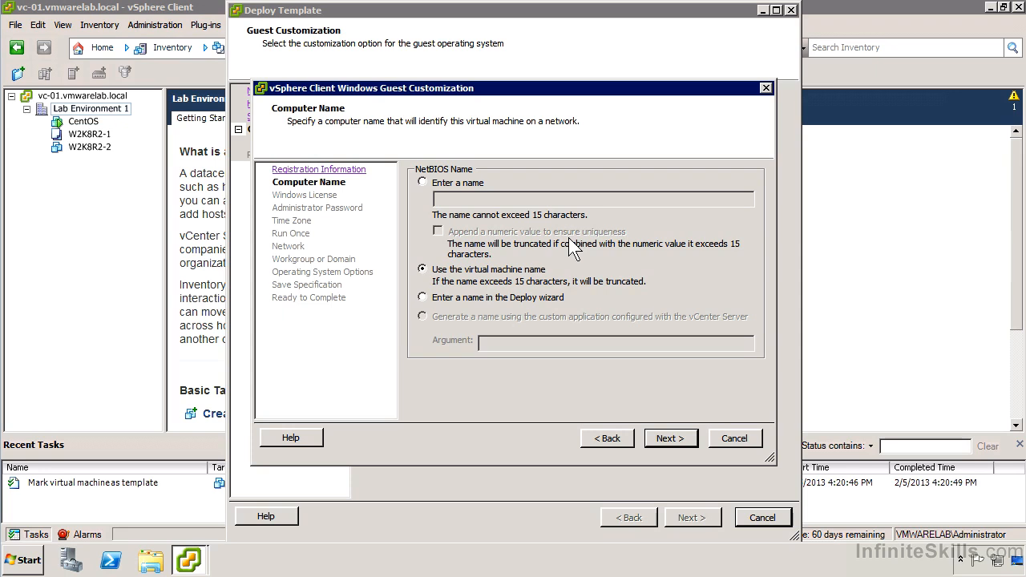
key(Return)
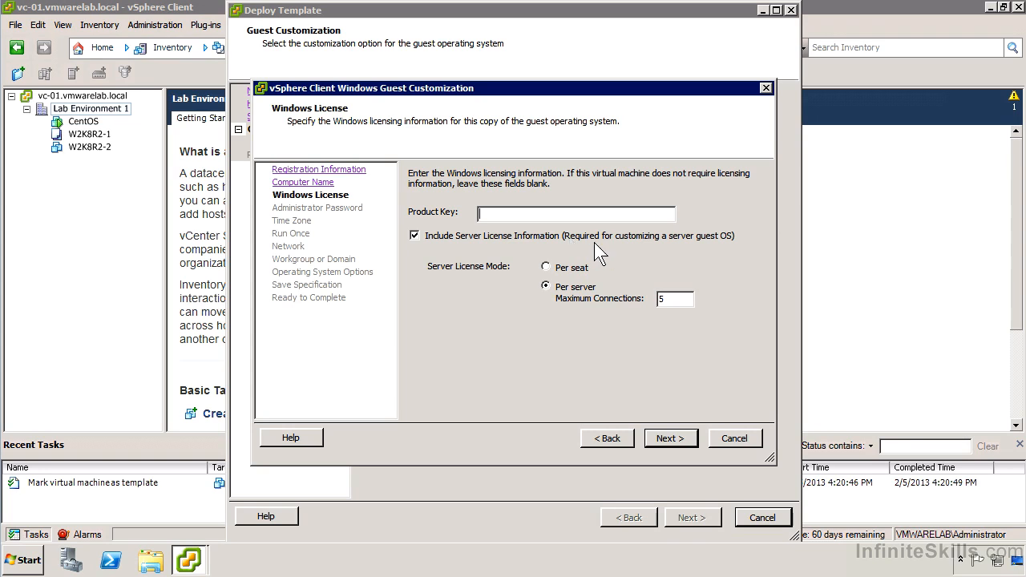
click(670, 438)
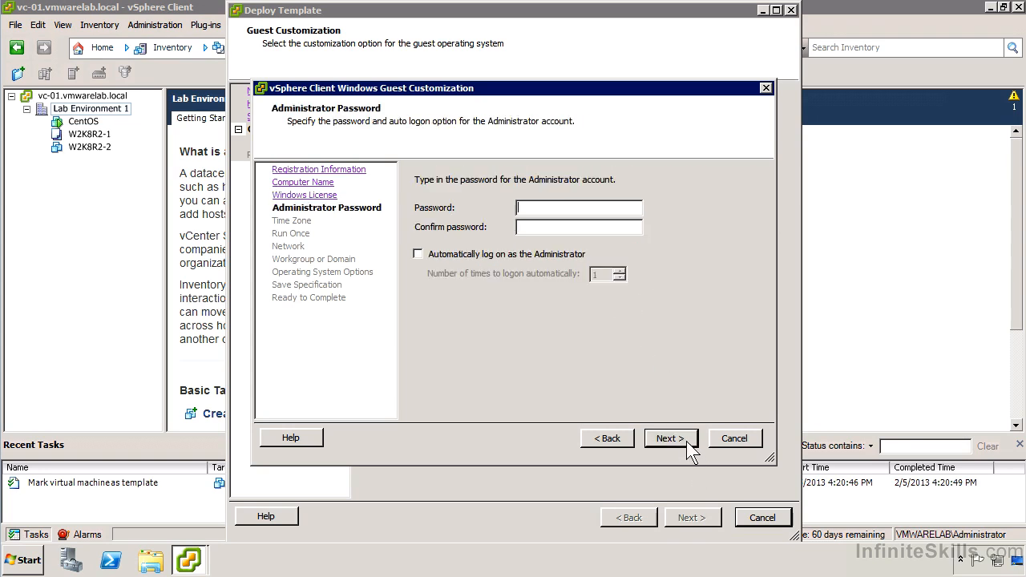
- Enter and confirm the password for the guest's Administrator account
text(********)
key(Tab)
text(********)
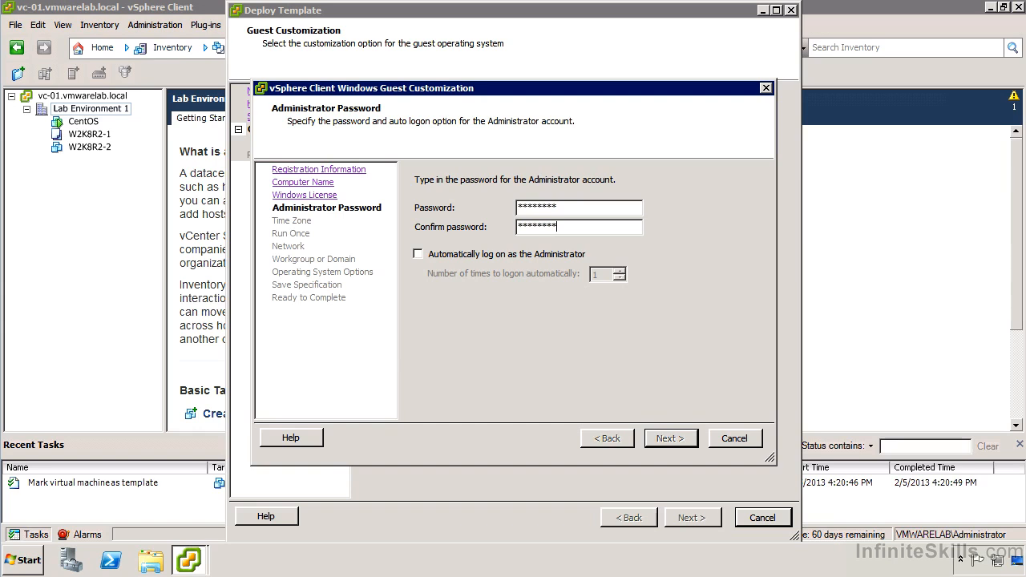
click(684, 439)
- Set the time zone to (GMT-0500) New York, Miami, Atlanta, Detroit, Toronto and continue without any run-once commands
click(659, 191)
click(619, 215)
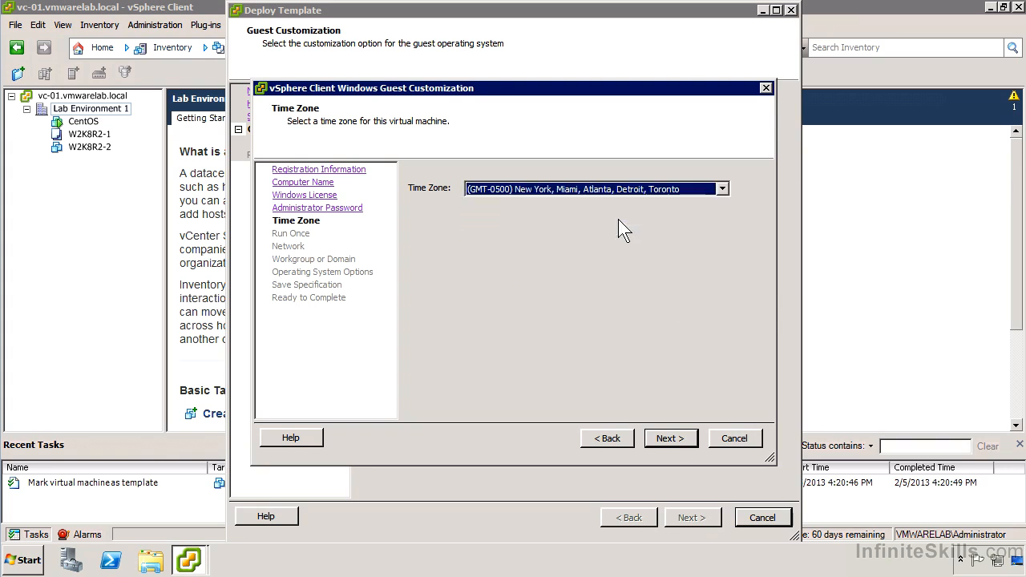
click(660, 442)
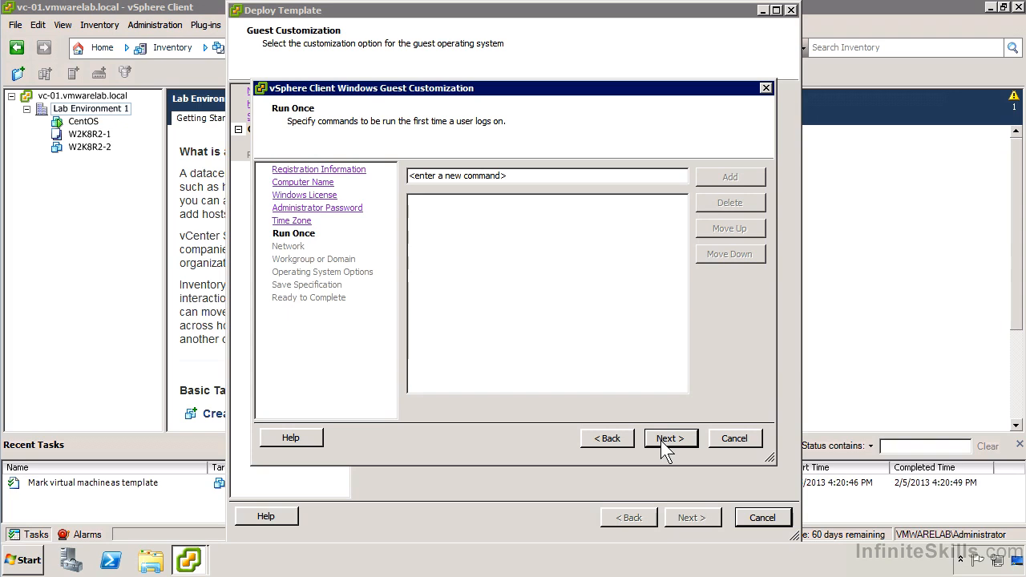
click(660, 440)
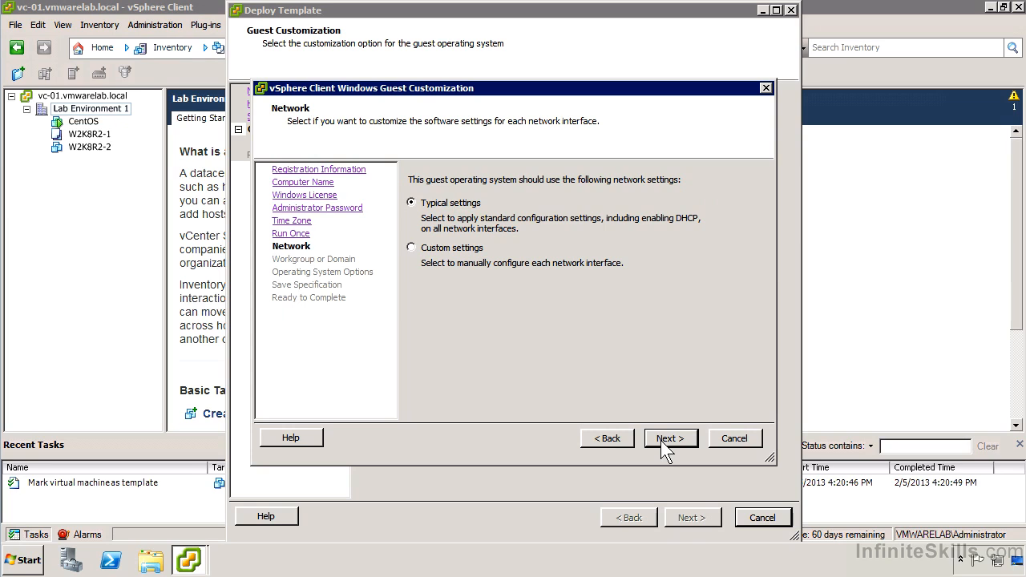
- Keep the typical network settings and join the Windows Server domain vmwarelab.local with the domain administrator's username and password
click(662, 443)
click(490, 220)
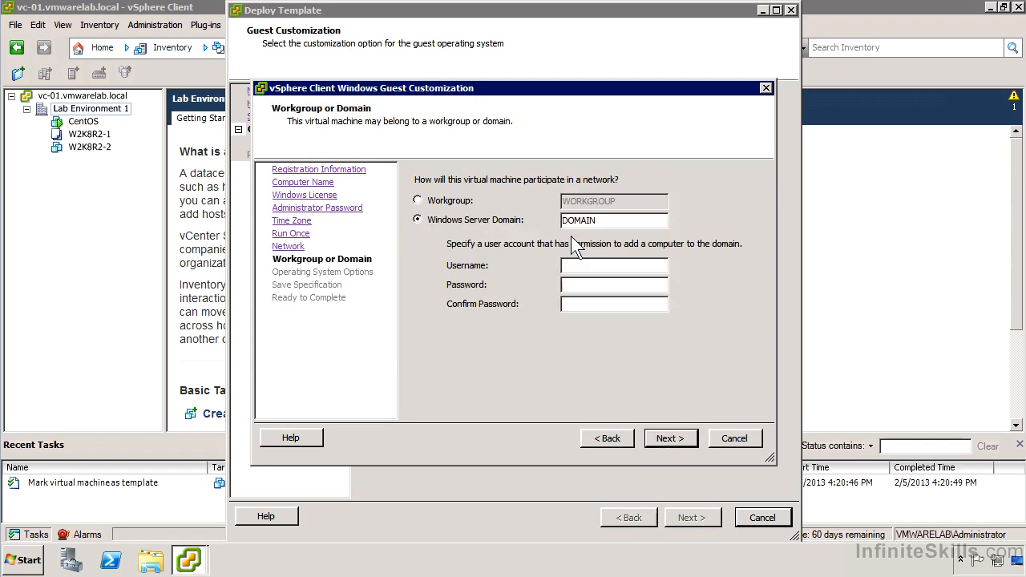
double_click(609, 223)
text(vmwarelab.local)
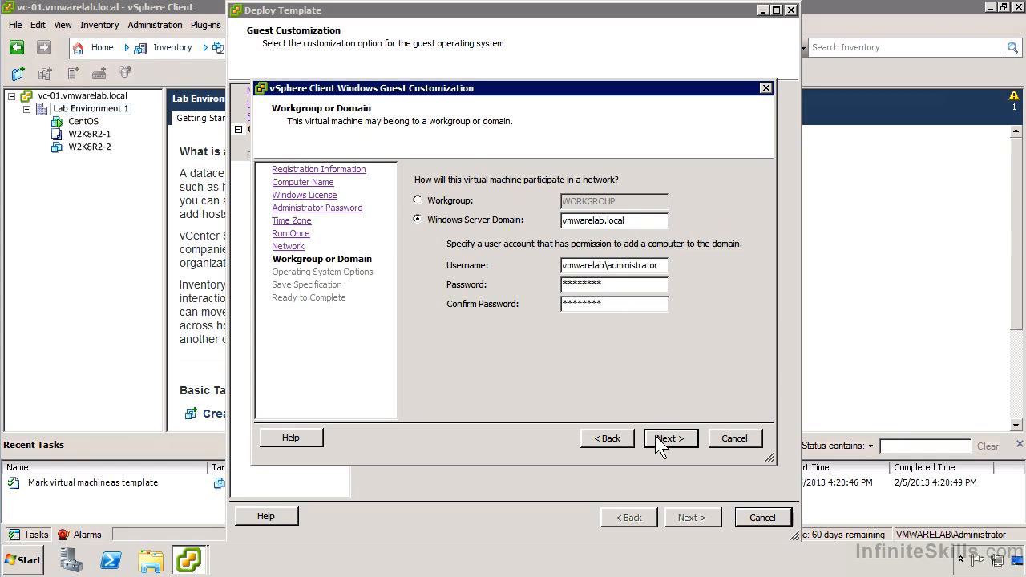
click(655, 436)
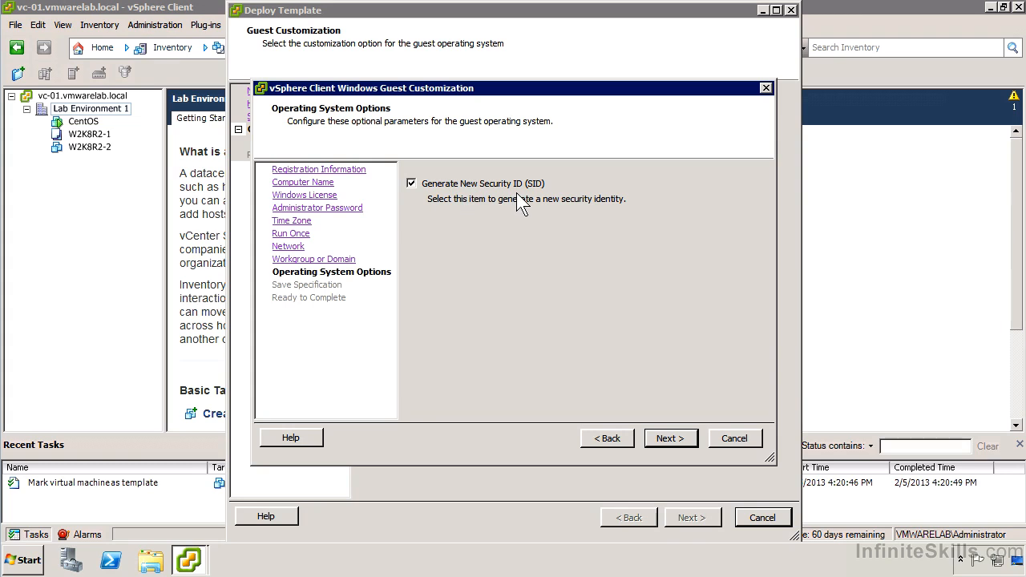
- Keep generating a new security ID and save the customization specification as "Typical Windows 2008 Settings"
click(657, 437)
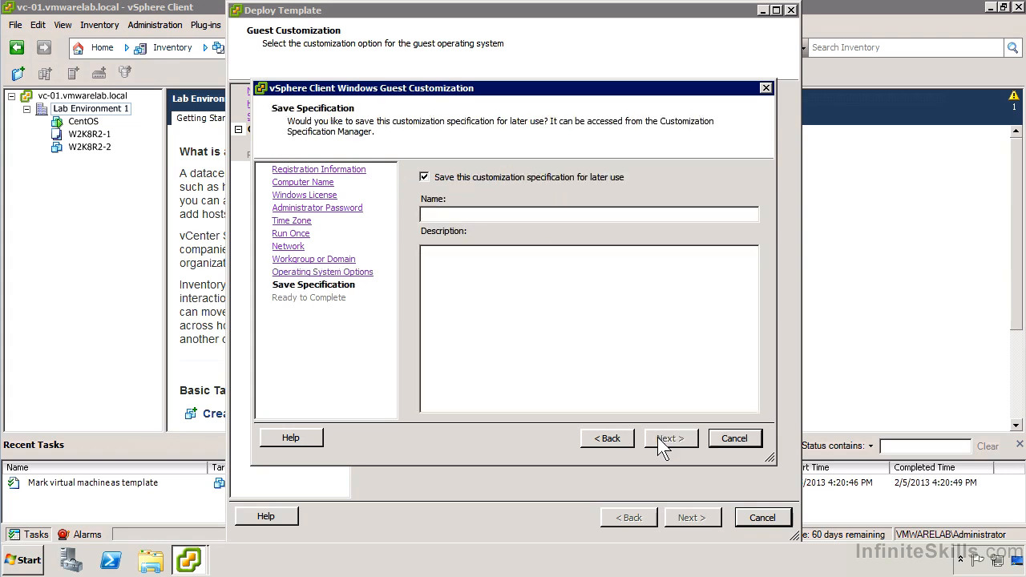
click(676, 218)
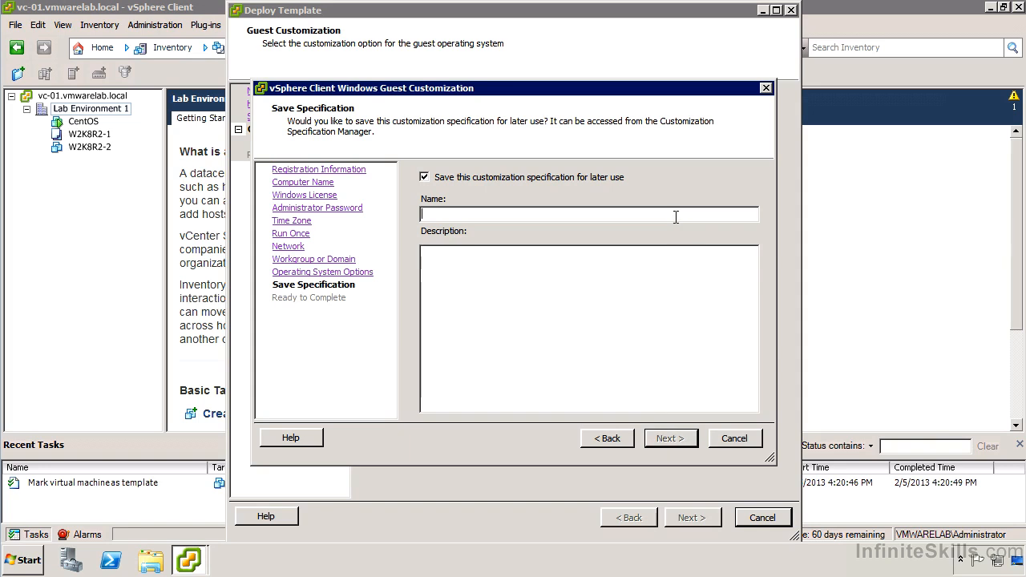
text(Typical Windows 2008 Settings)
key(Return)
key(Return)
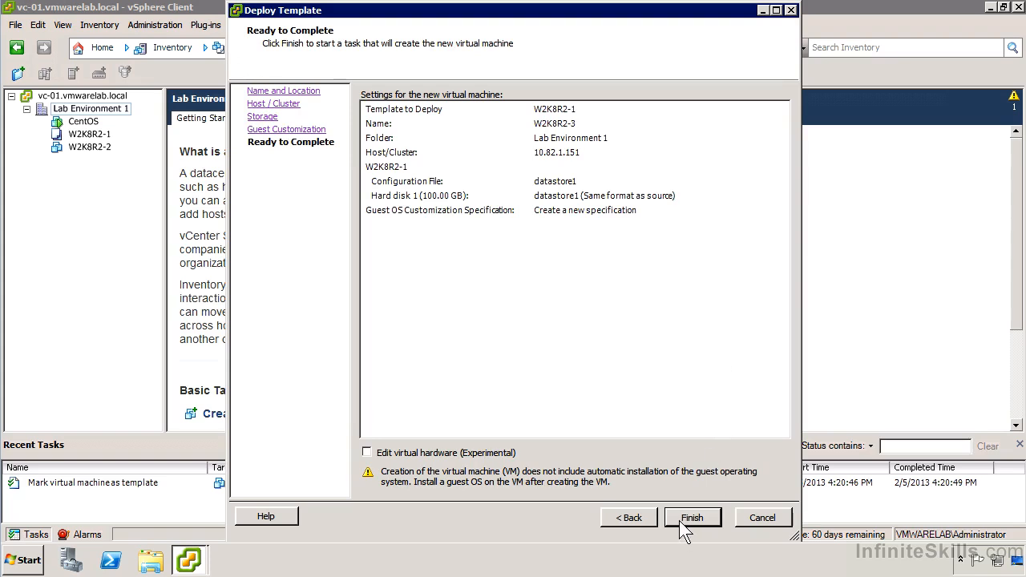
- Finish the template deployment to create the virtual machine W2K8R2-3
click(679, 520)
click(680, 521)
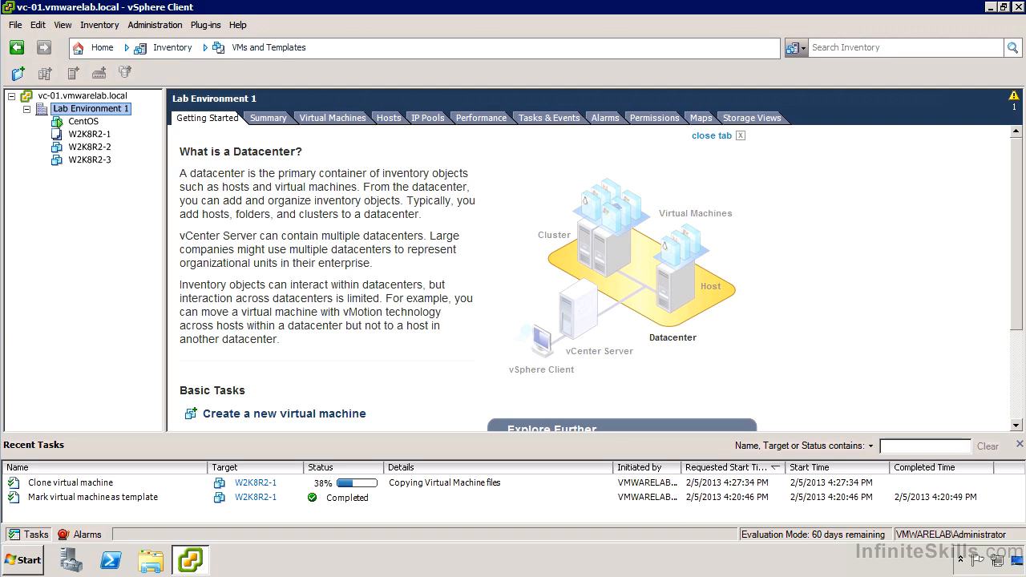
- Start deploying a virtual machine from the W2K8R2-1 template and name it W2K8R2-4
right_click(100, 137)
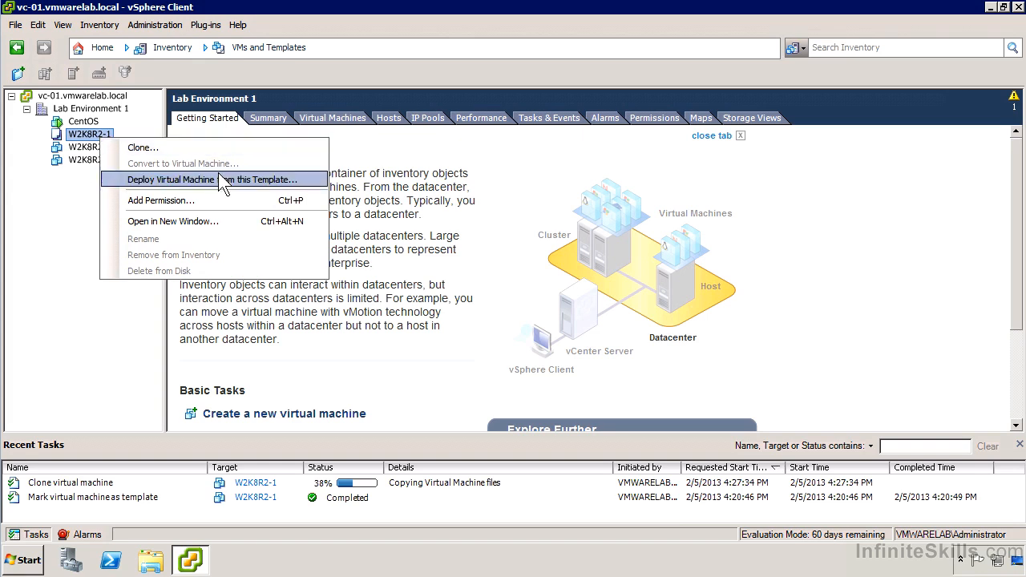
click(219, 175)
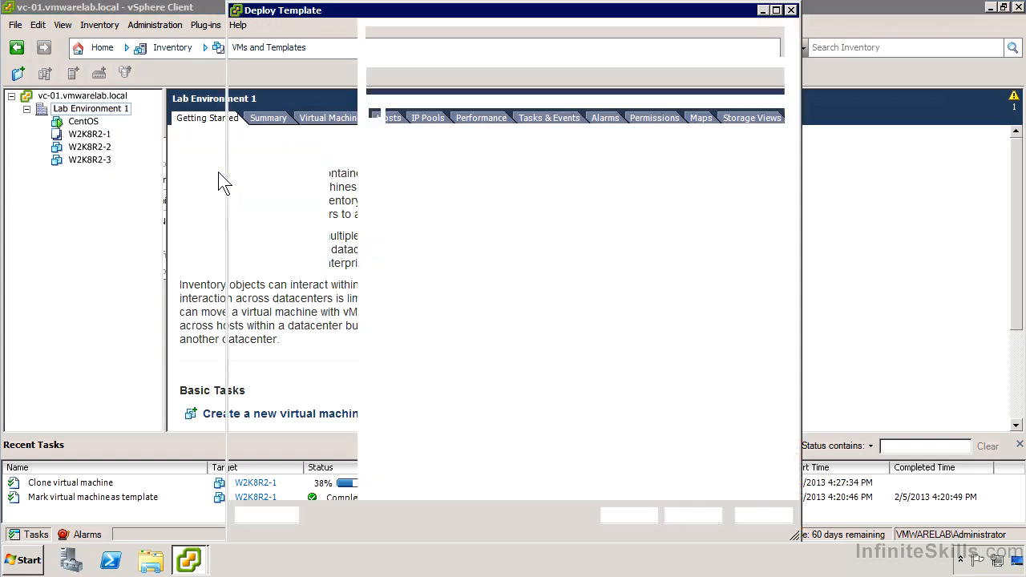
text(W2K8R2-4)
key(Return)
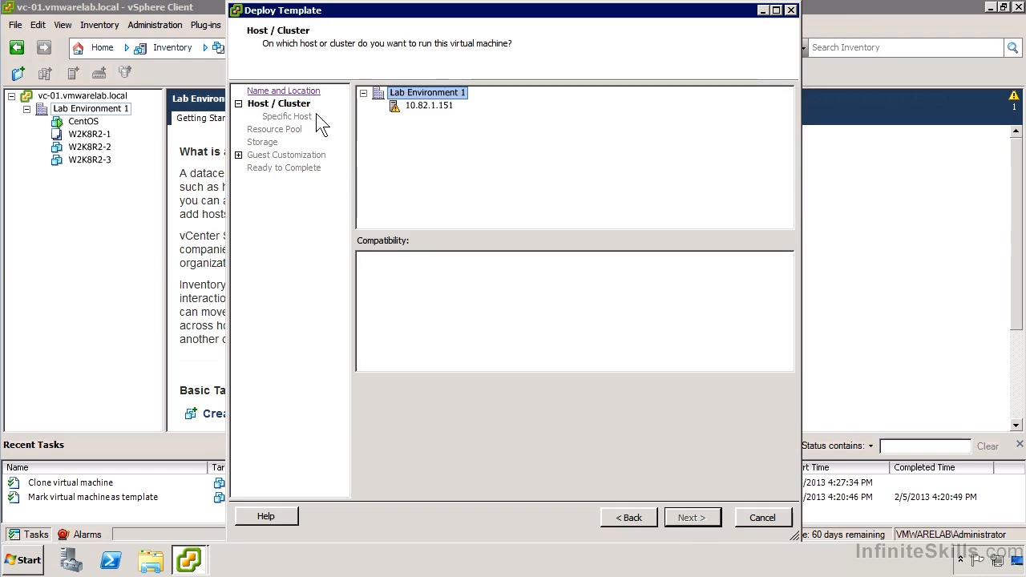
- Run the new virtual machine on host 10.82.1.151 and store its files on the VMNFS datastore
click(422, 106)
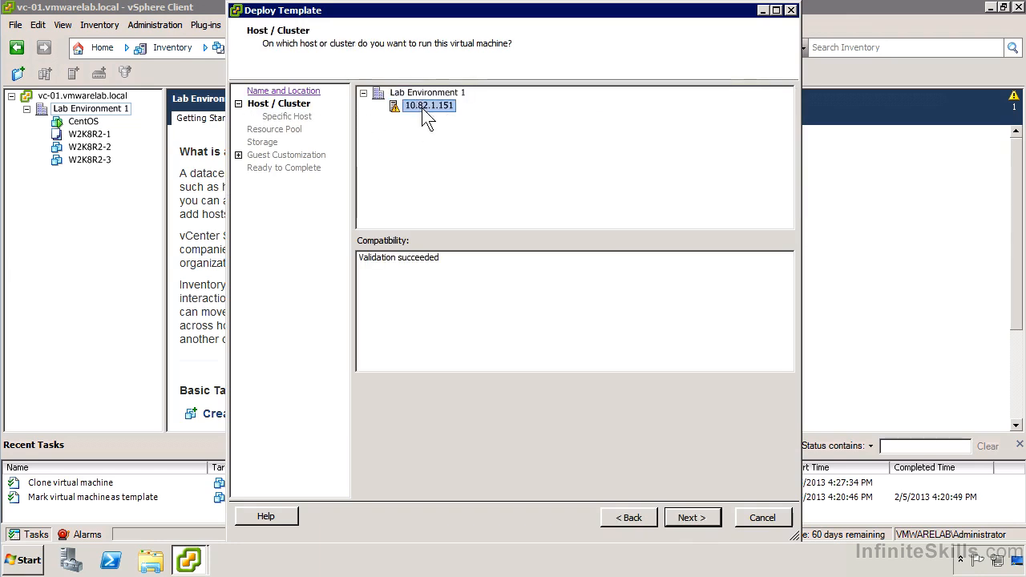
click(688, 526)
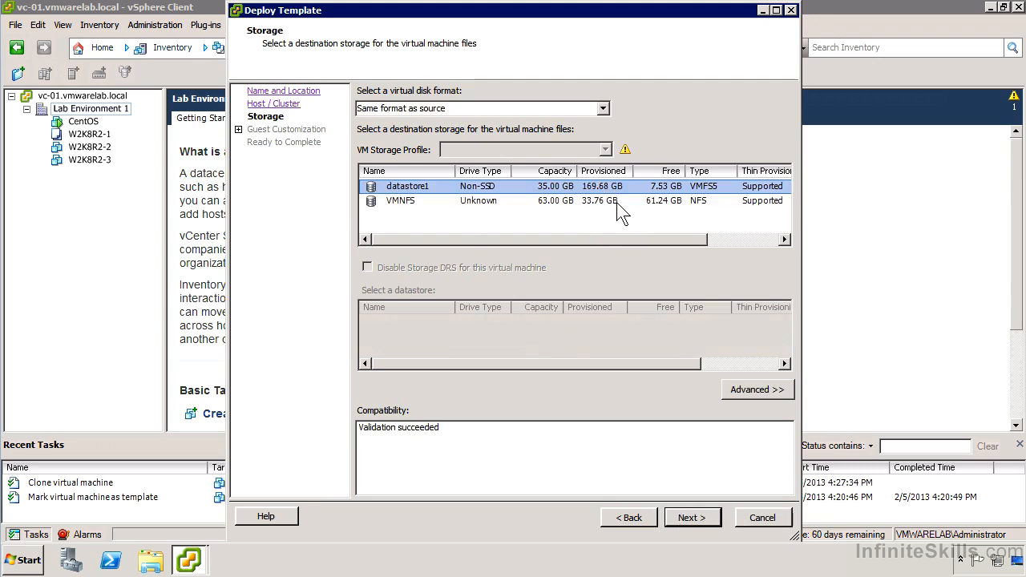
click(618, 202)
click(703, 517)
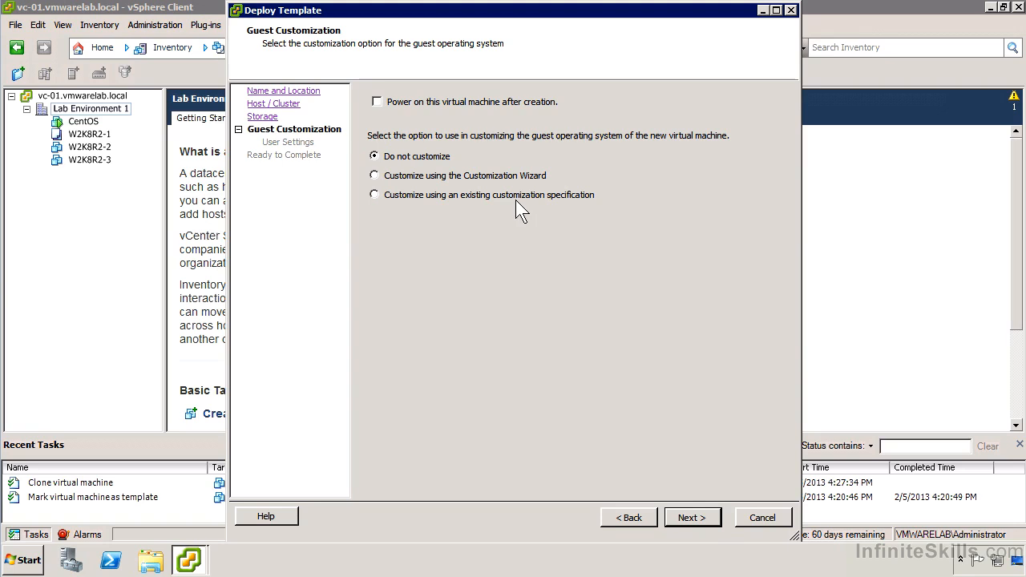
- Customize the guest with the existing "Typical Windows 2008 Settings" specification and finish the template deployment
click(483, 196)
click(446, 257)
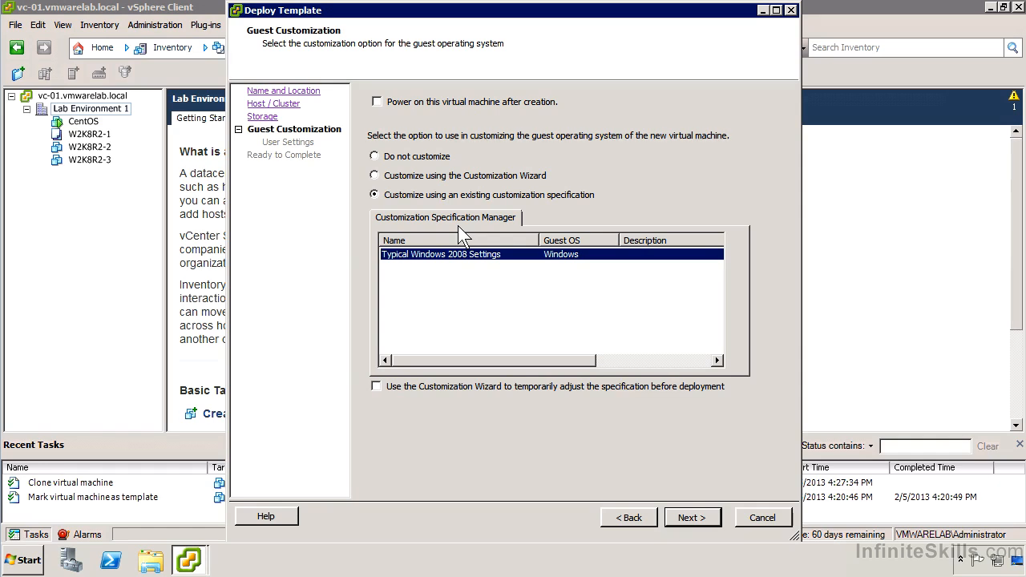
click(686, 513)
click(693, 518)
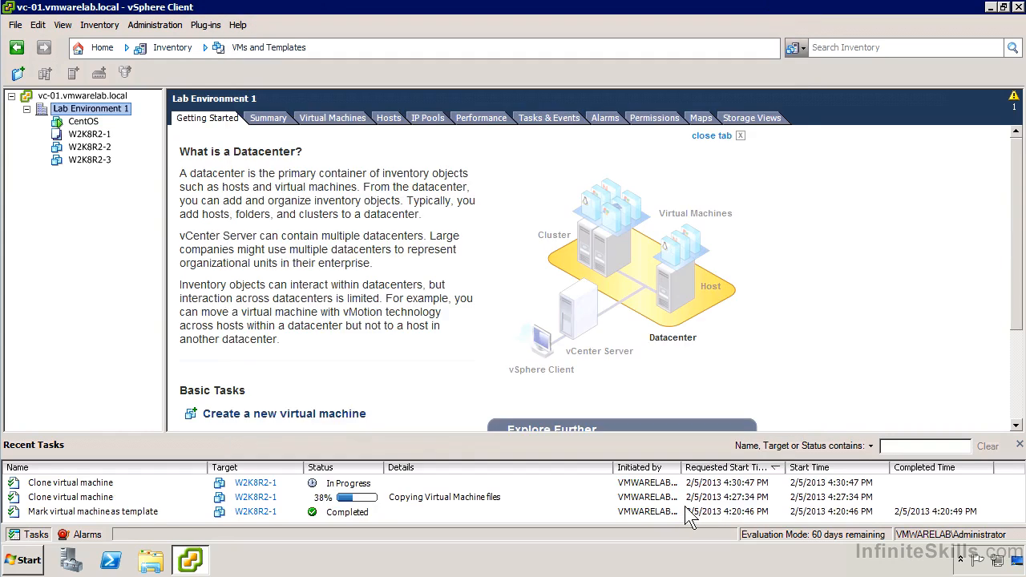